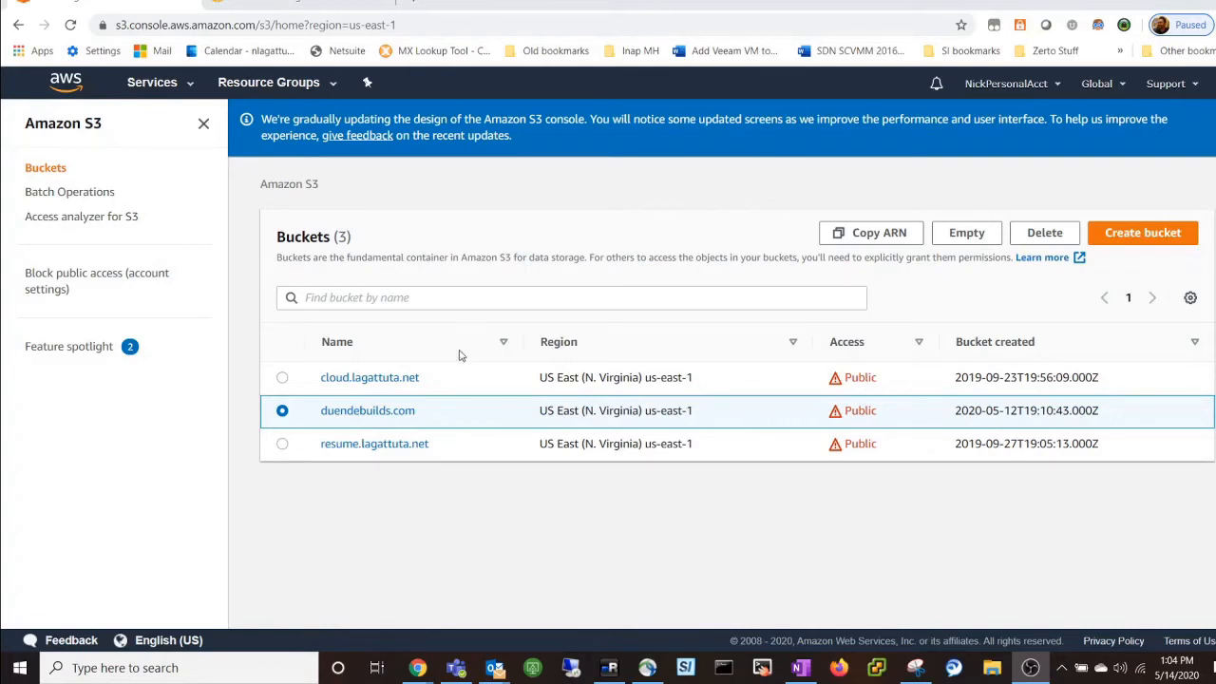
# Step: Examine the alias target of the duendebuilds.com A record in the Route 53 hosted zone
pyautogui.click(301, 2)
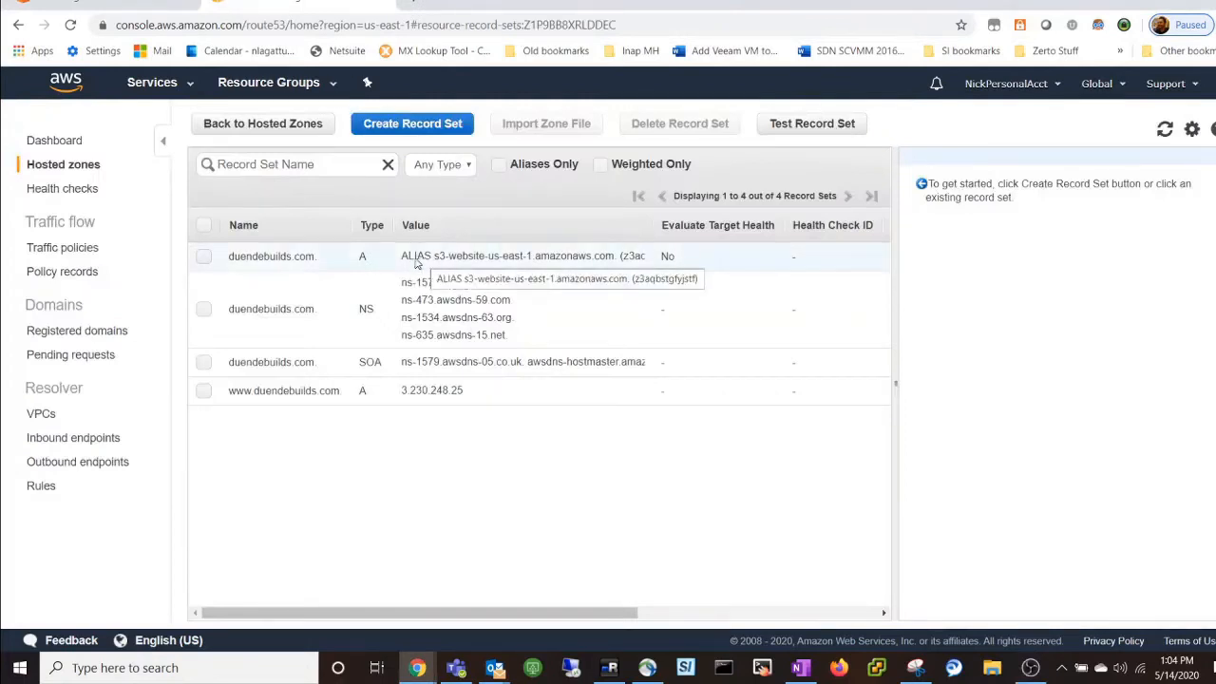
pyautogui.click(204, 257)
pyautogui.click(1034, 273)
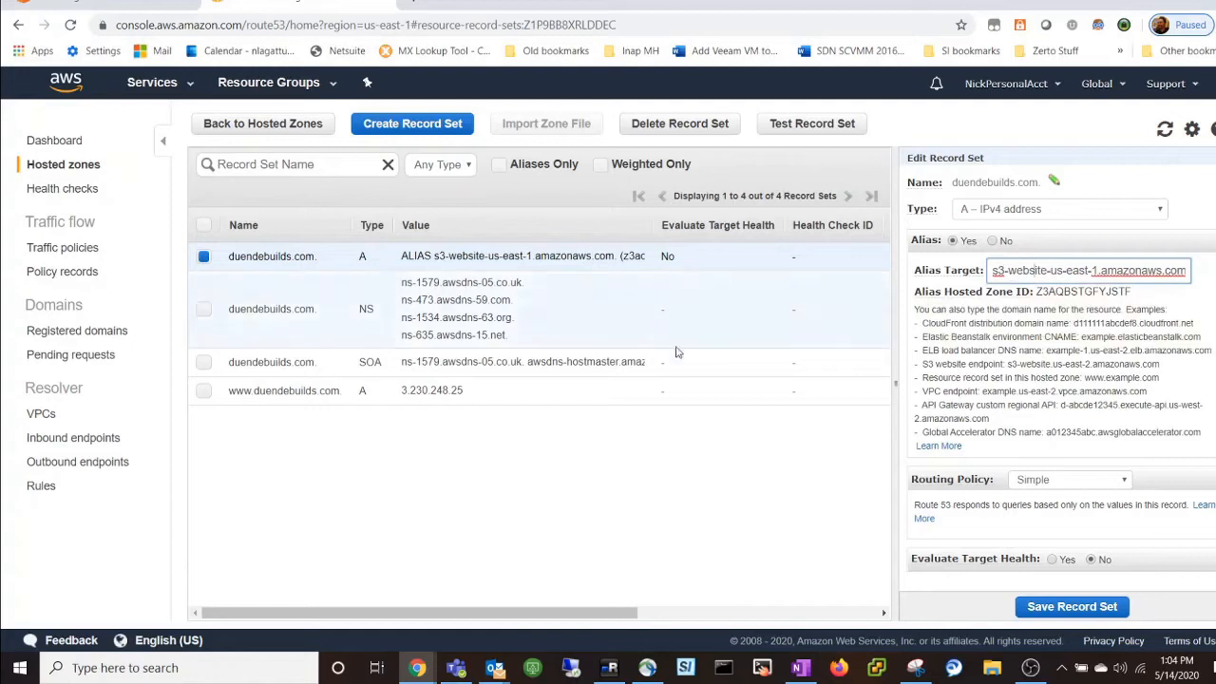
pyautogui.click(204, 391)
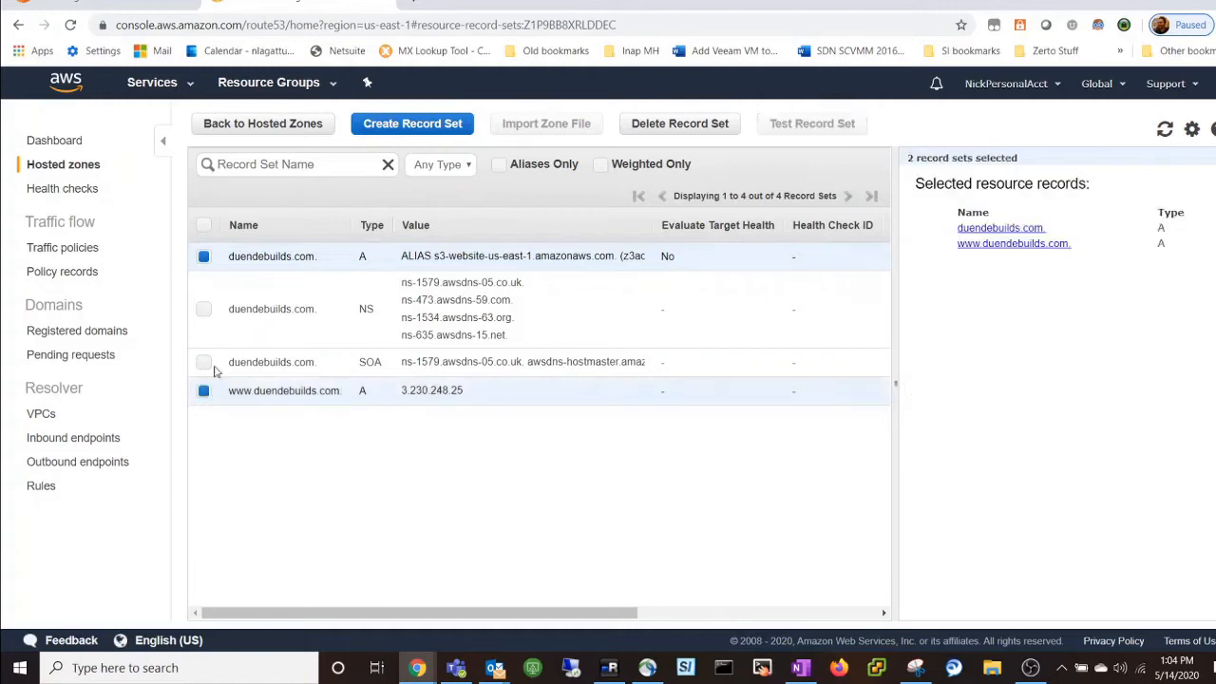
pyautogui.click(203, 258)
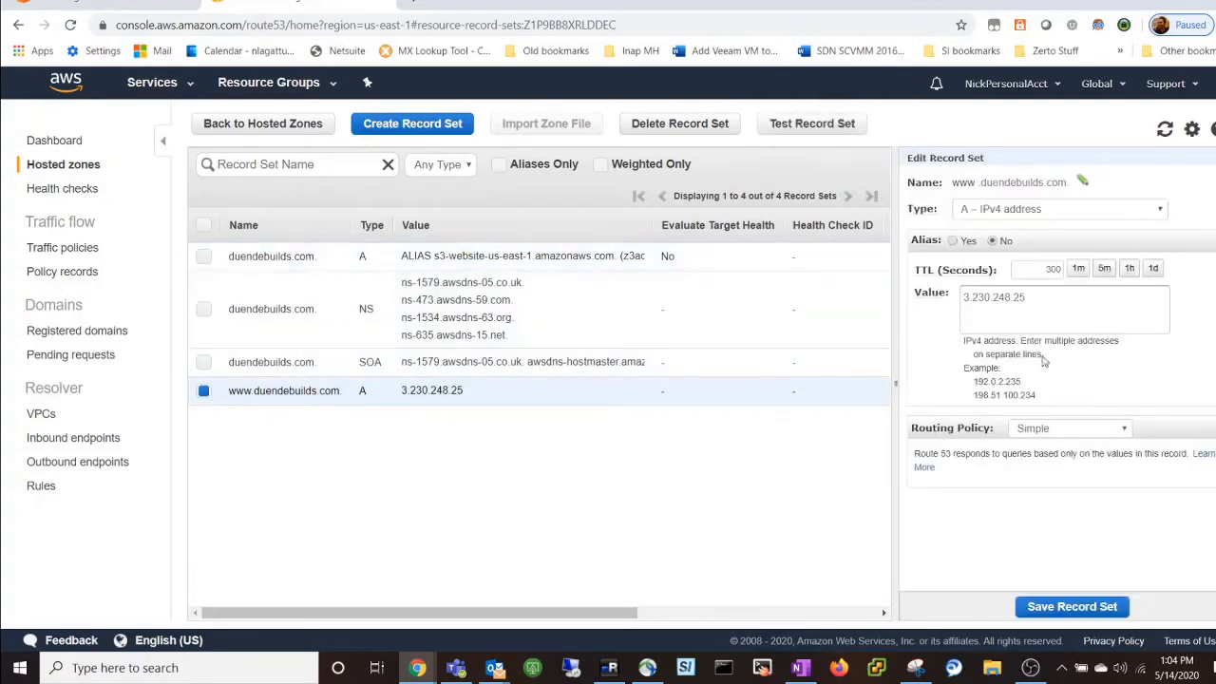
pyautogui.click(955, 241)
pyautogui.click(1038, 267)
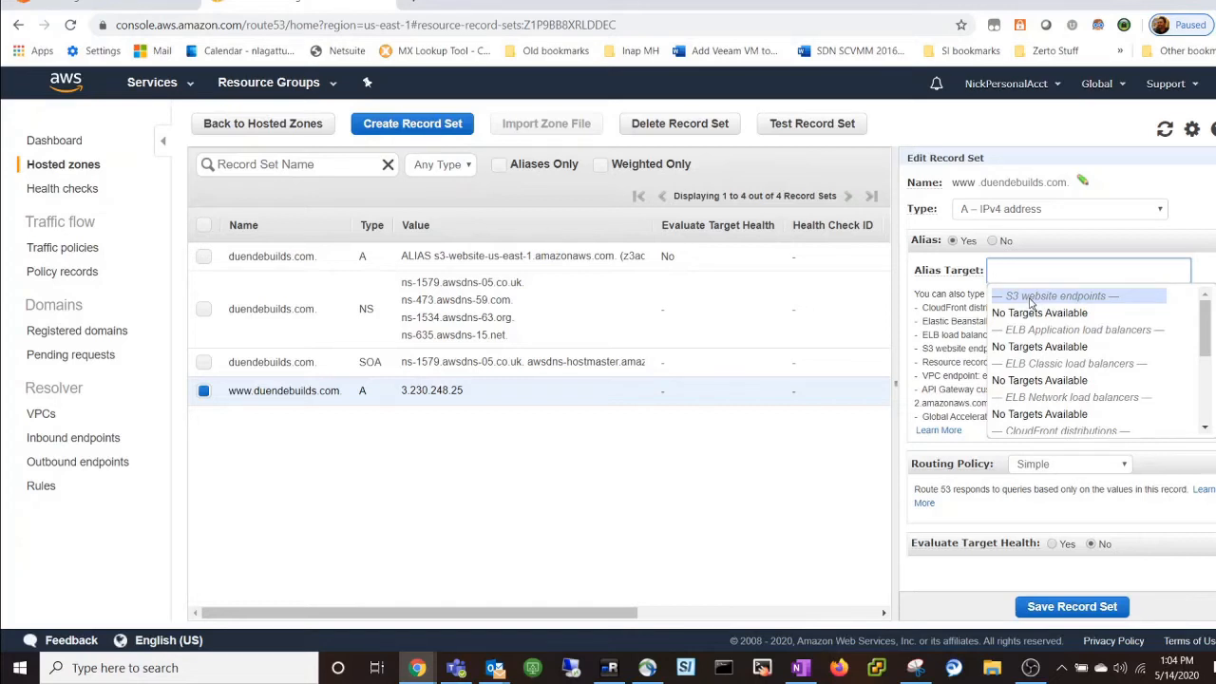
pyautogui.click(109, 3)
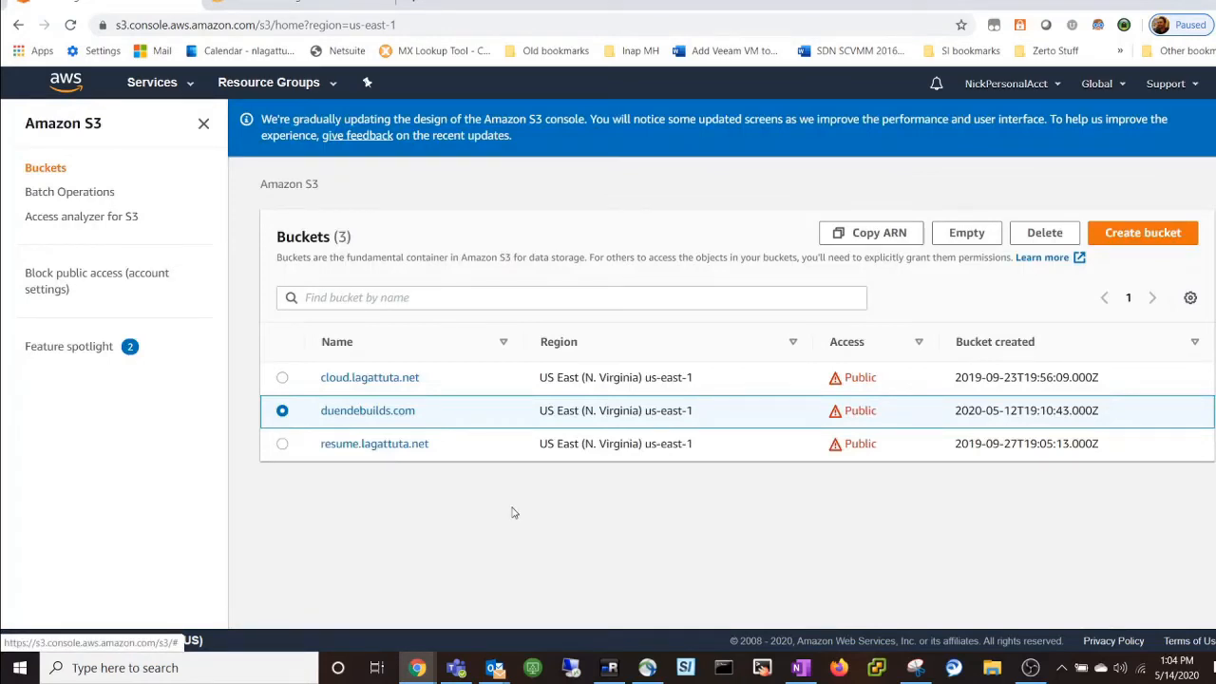
pyautogui.hotkey('ctrl', 'Tab')
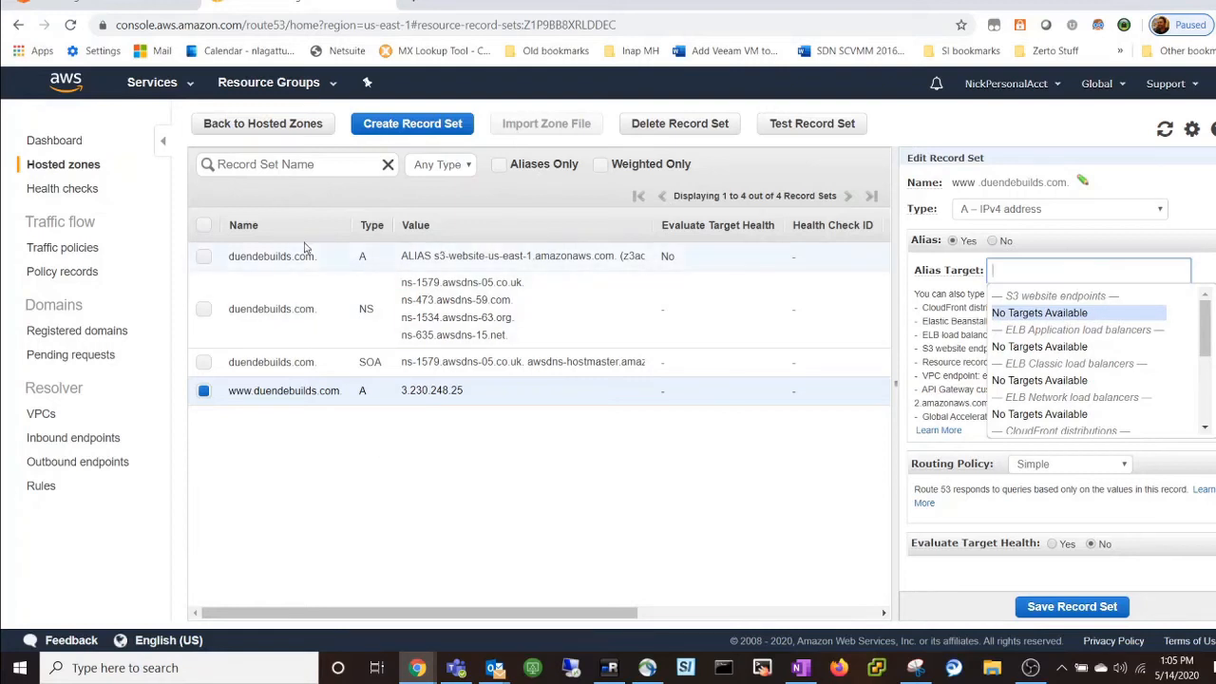
pyautogui.click(356, 266)
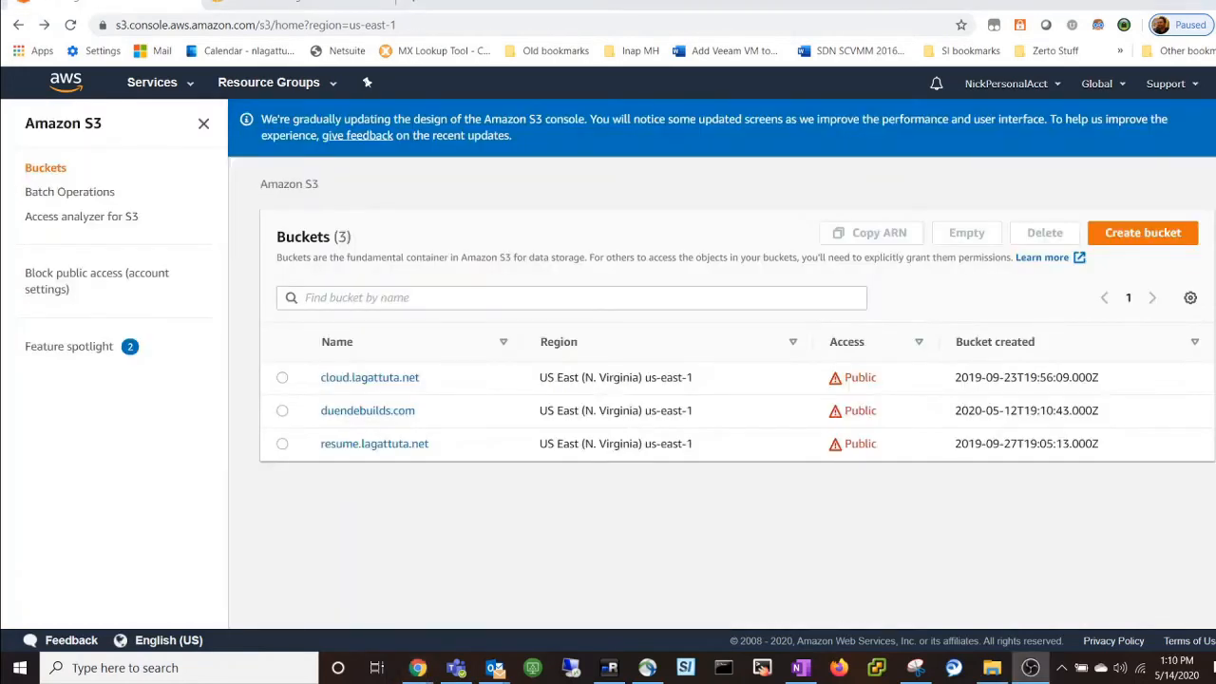
pyautogui.click(1099, 241)
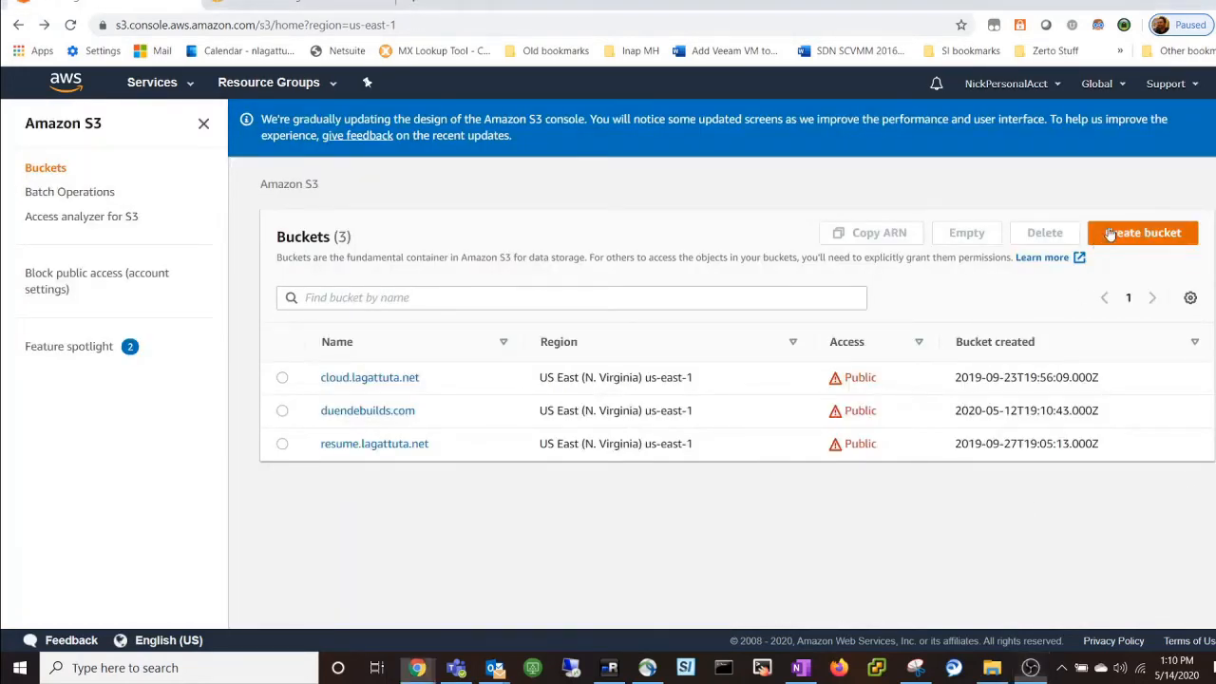
pyautogui.click(305, 351)
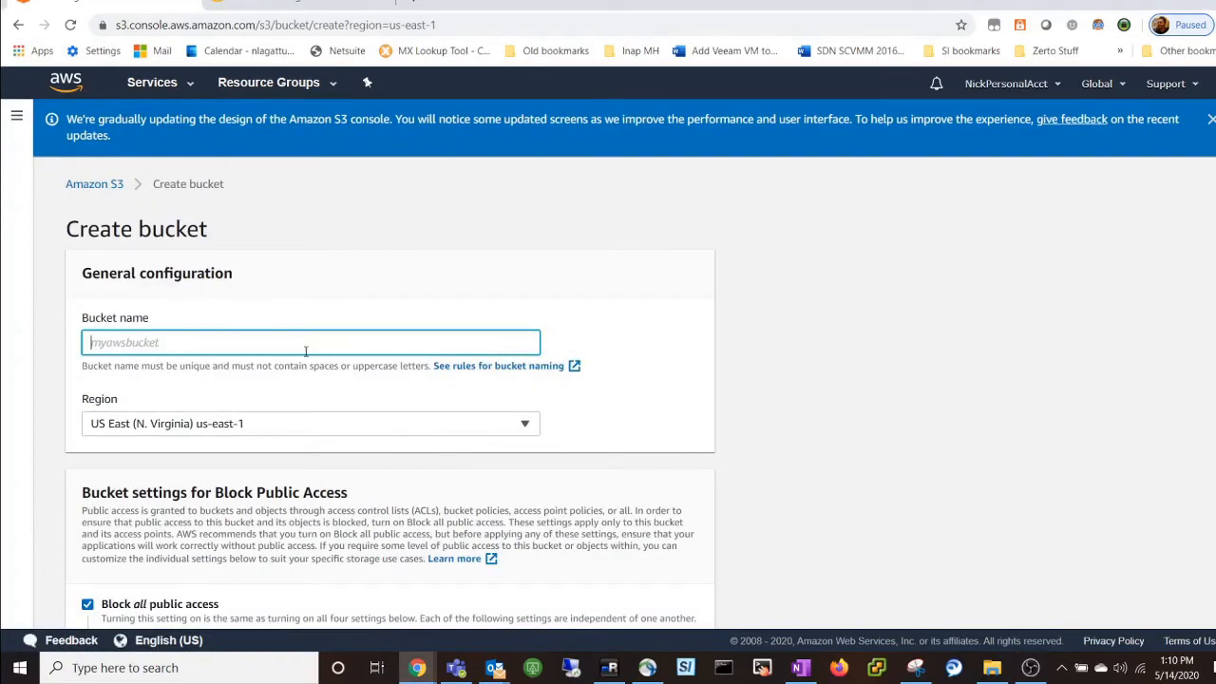
pyautogui.write('www.duendebuilds.com')
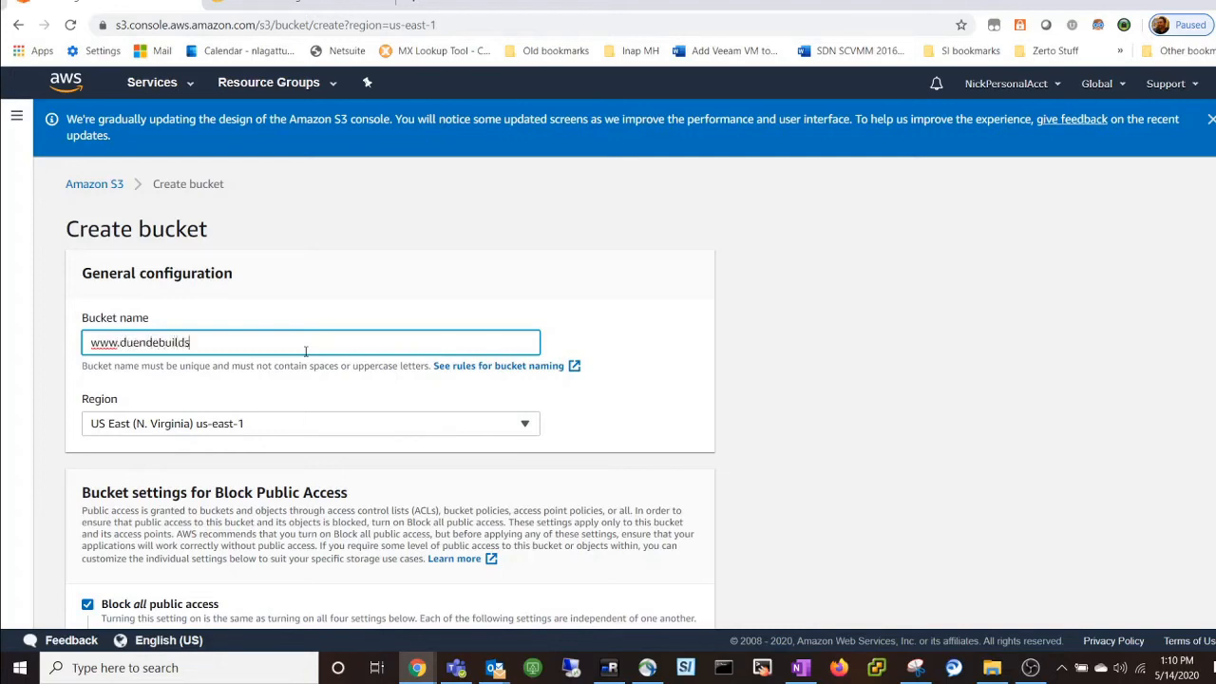
# Step: Turn off Block all public access, acknowledge that the bucket may become public, and create the bucket
pyautogui.scroll(-3, 773, 304)
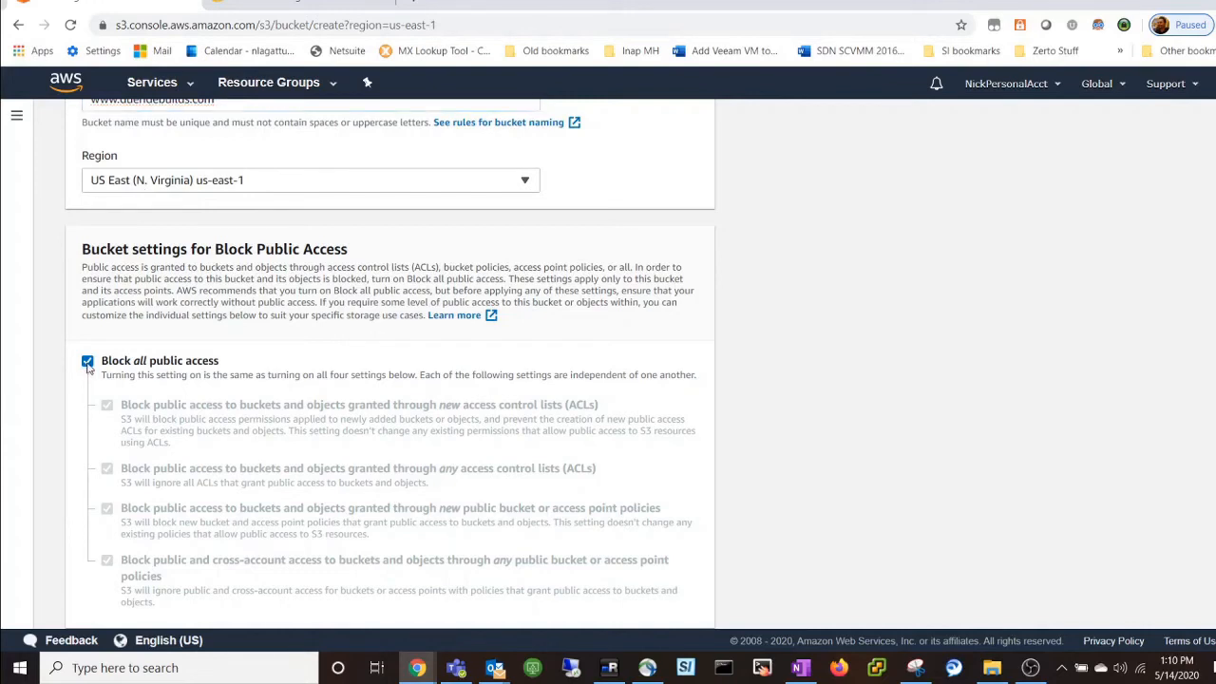
pyautogui.click(88, 363)
pyautogui.scroll(-3, 110, 344)
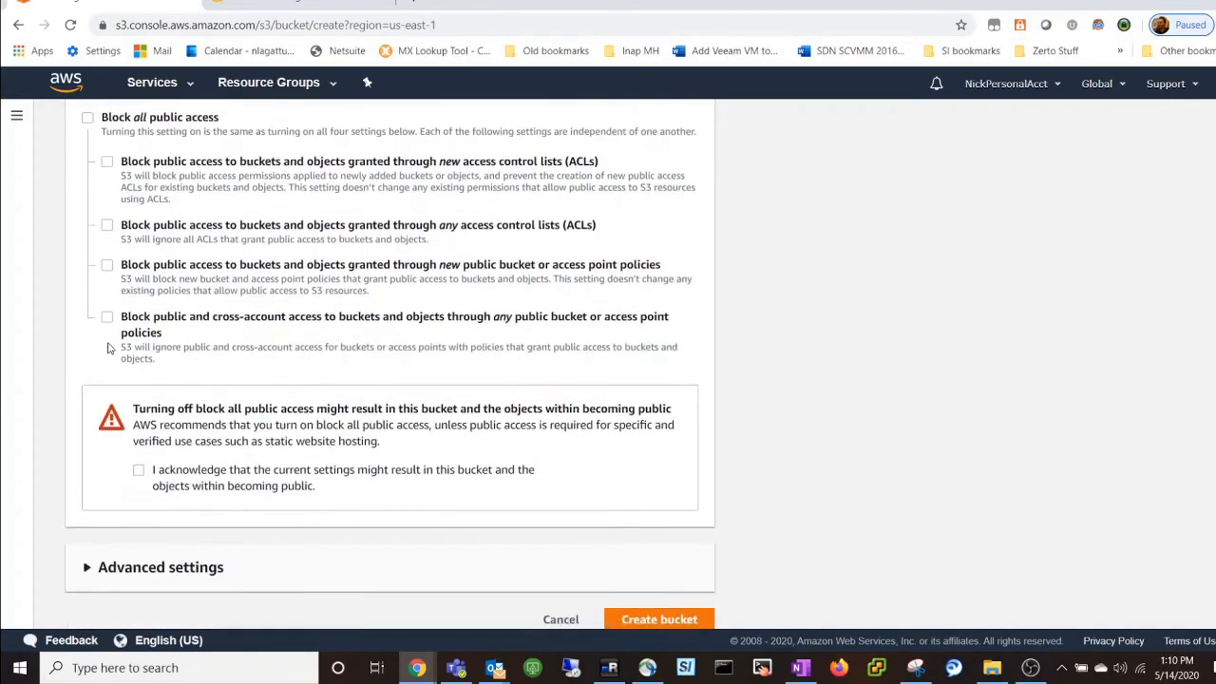
pyautogui.click(139, 452)
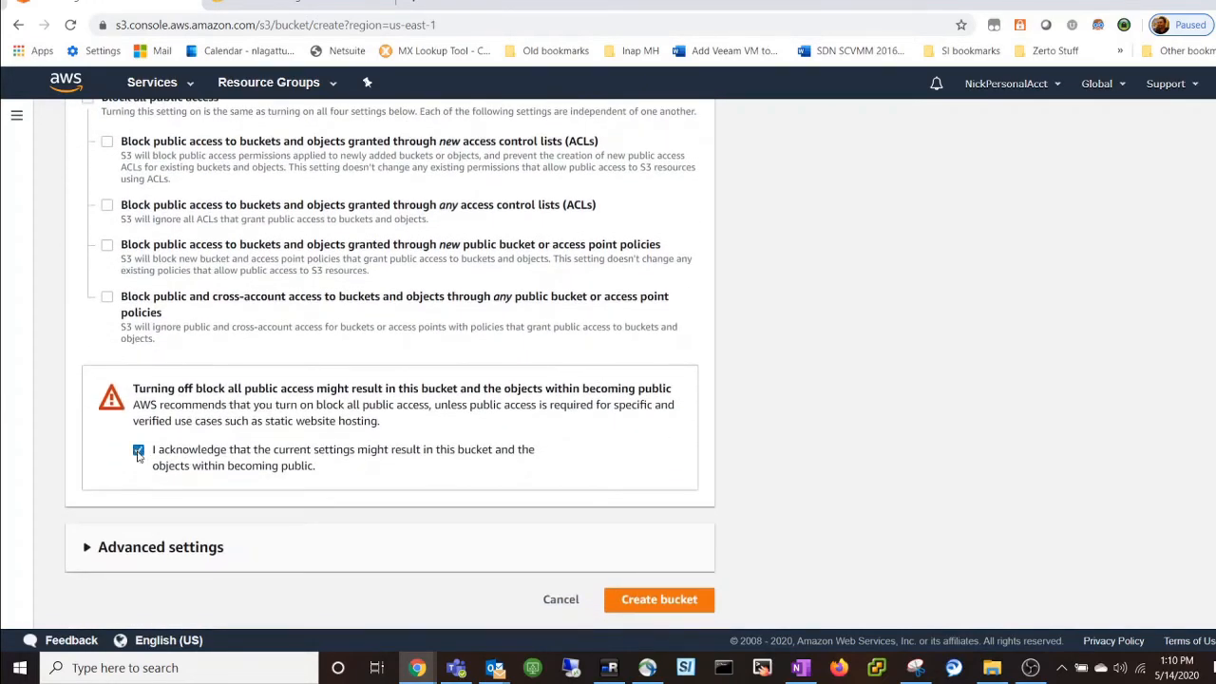
pyautogui.click(666, 611)
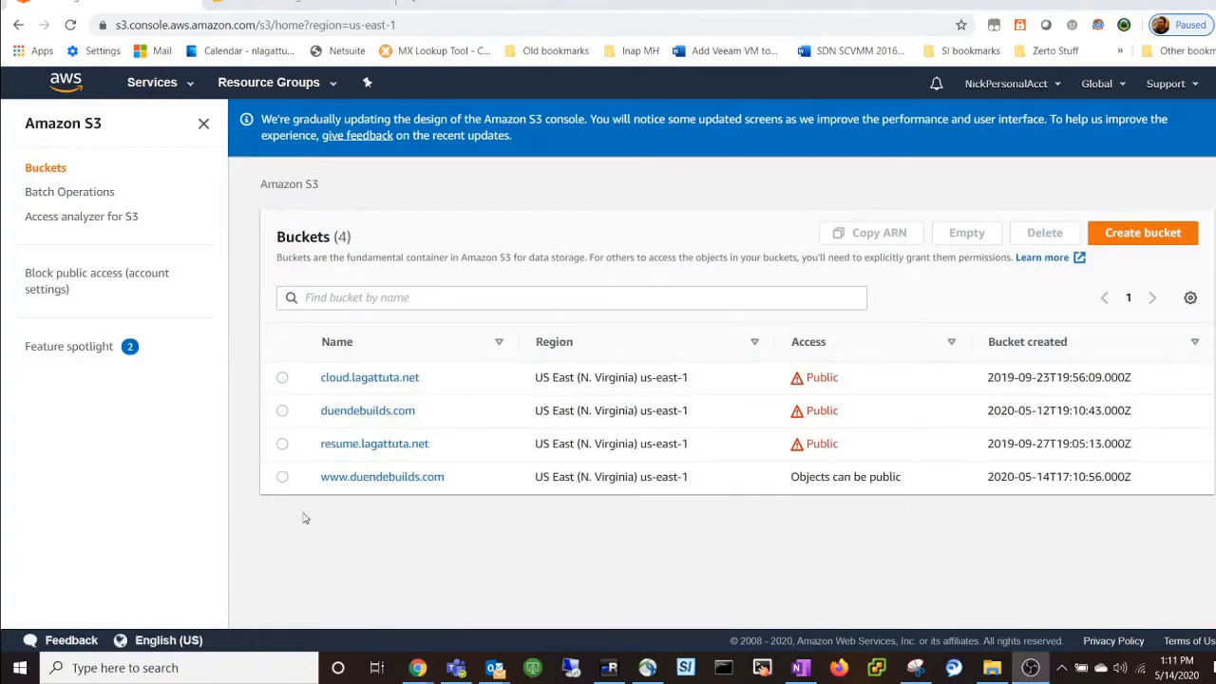
pyautogui.click(366, 477)
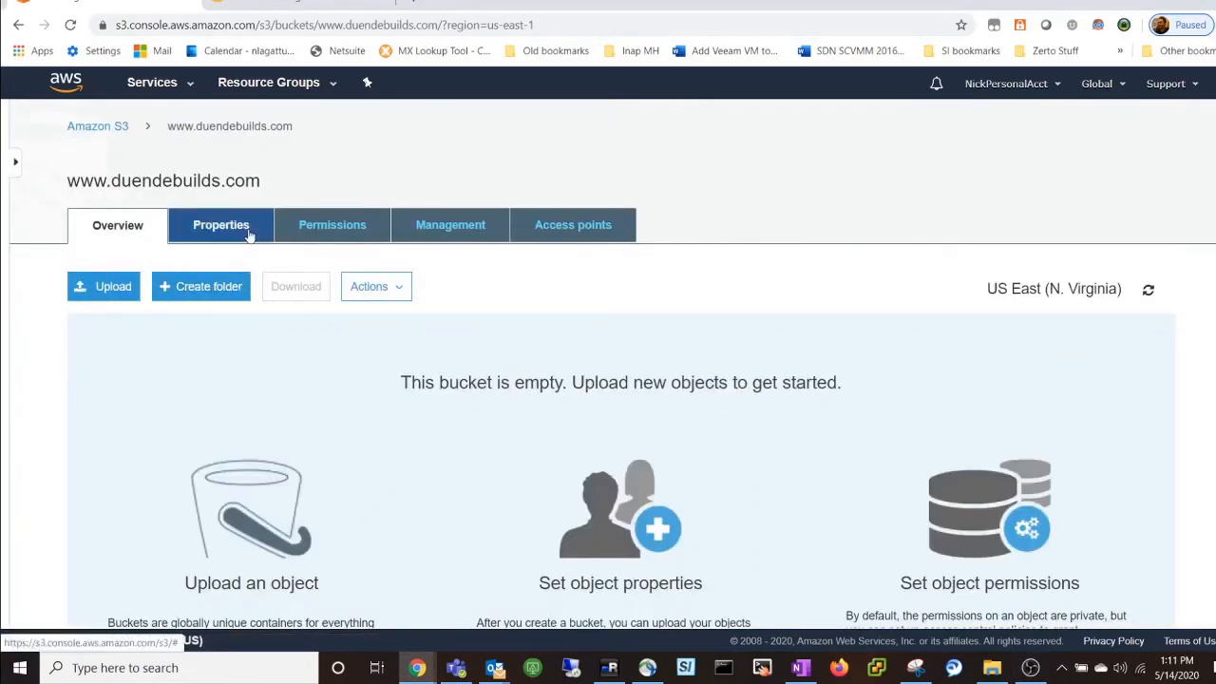
pyautogui.click(249, 235)
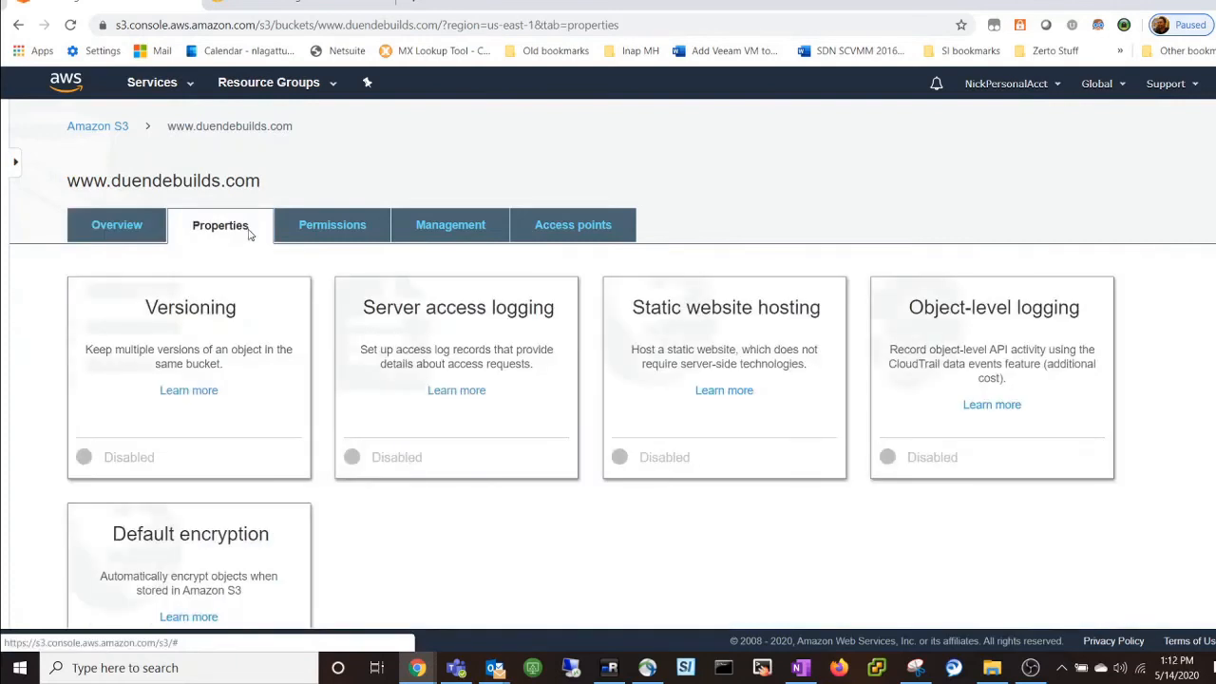
pyautogui.click(760, 362)
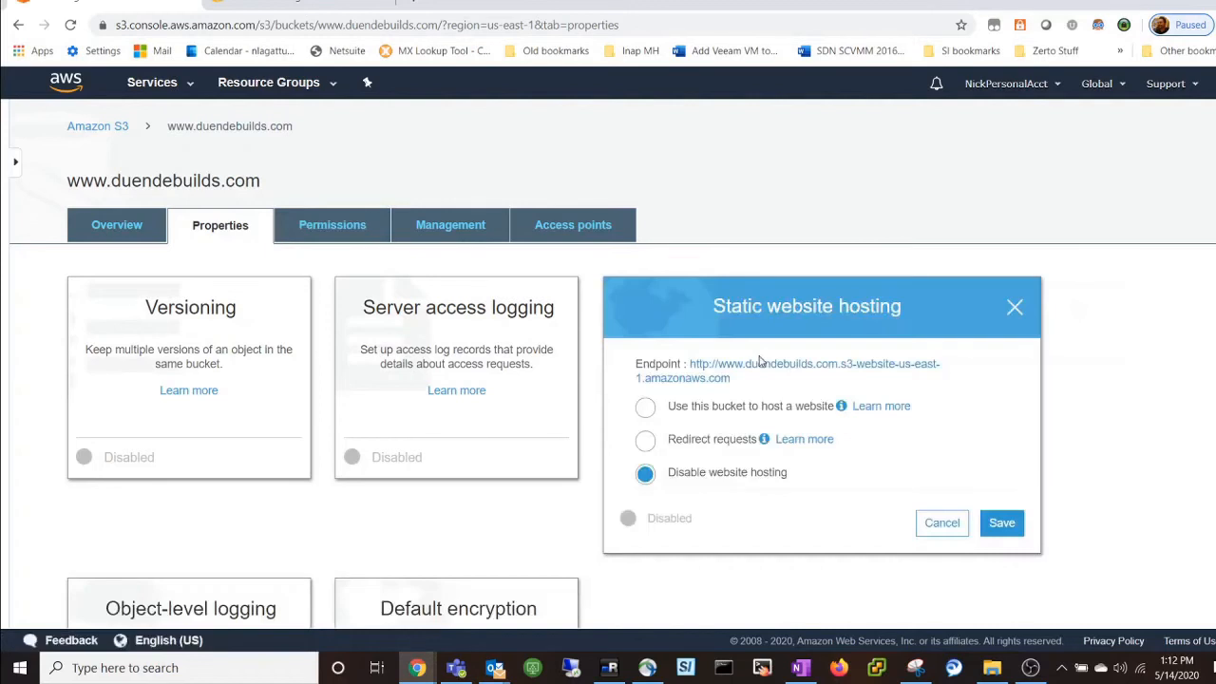
pyautogui.click(645, 441)
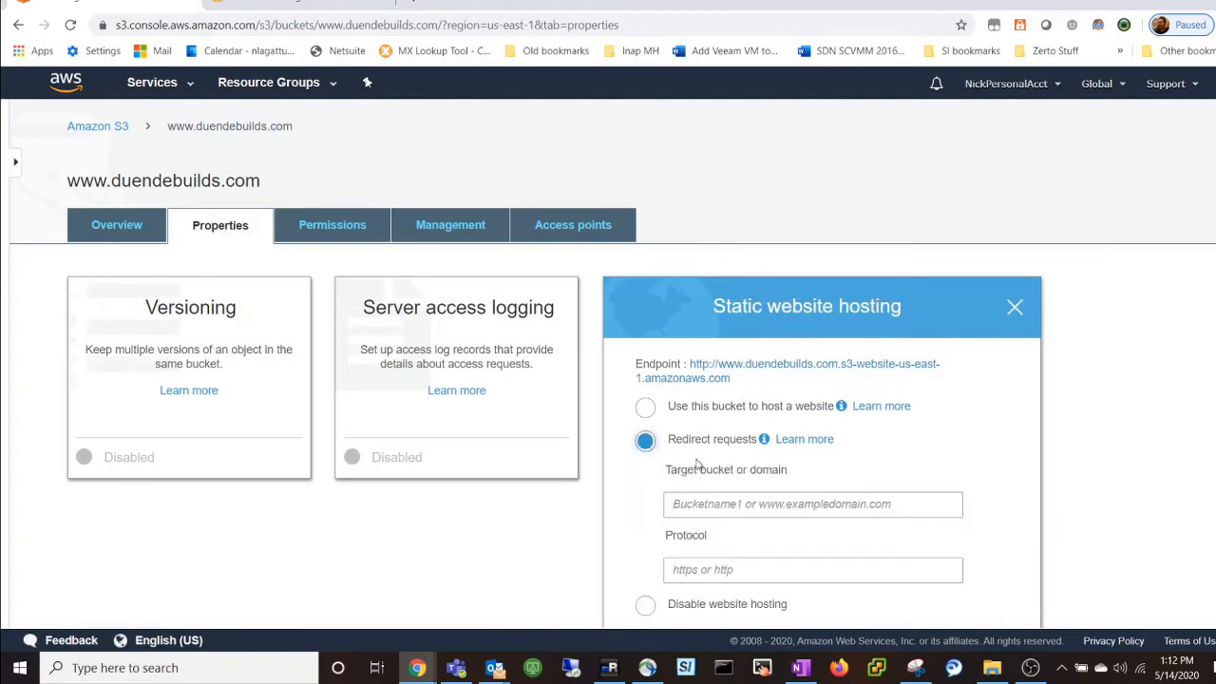
# Step: Set the redirect target to duendebuilds.com with the http protocol and save the static website hosting settings
pyautogui.click(715, 506)
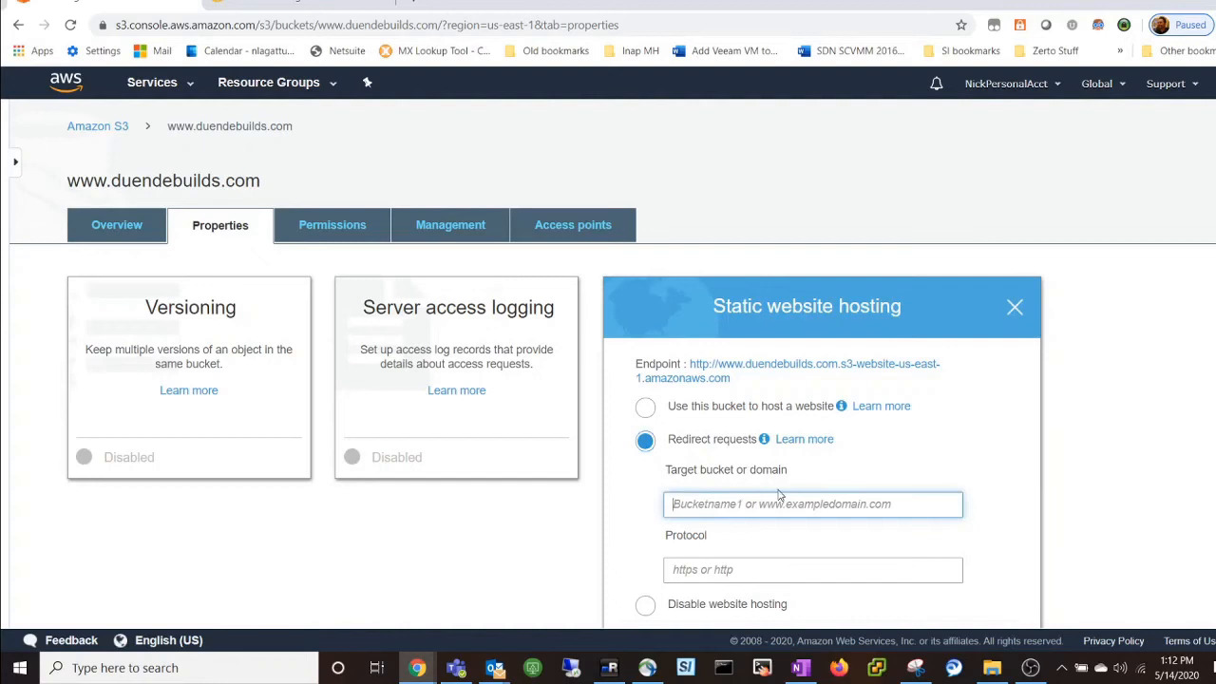
pyautogui.write('duende')
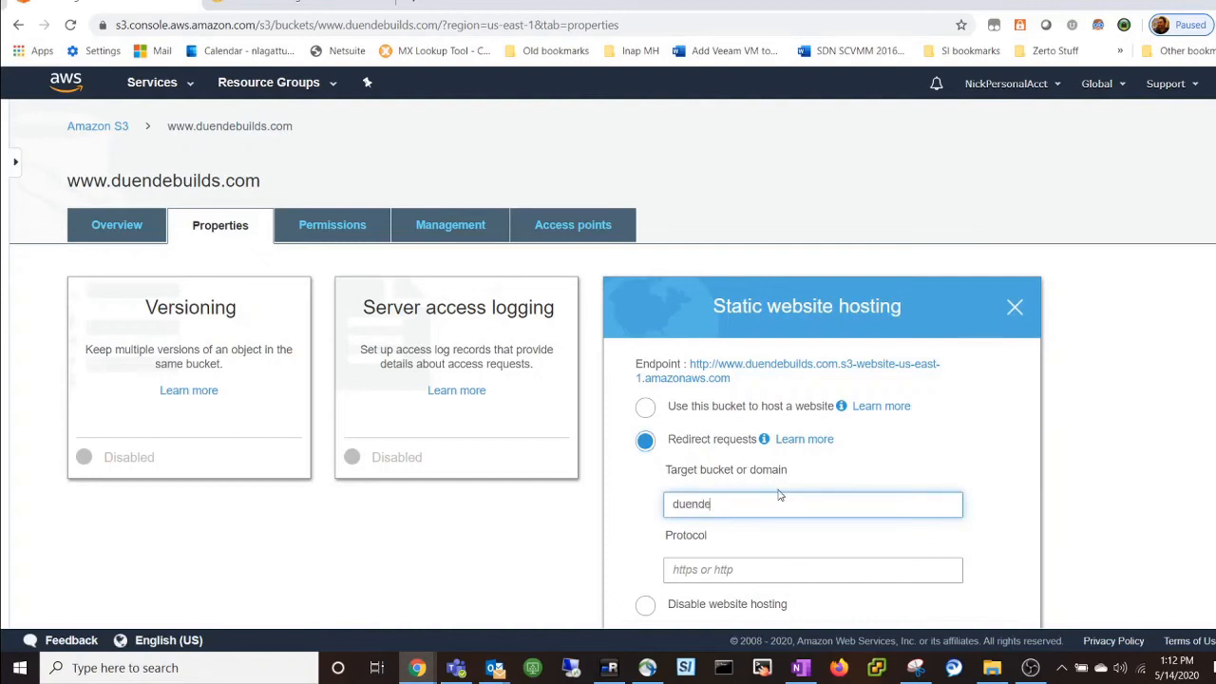
pyautogui.write('builds.com')
pyautogui.scroll(-1, 781, 494)
pyautogui.click(787, 493)
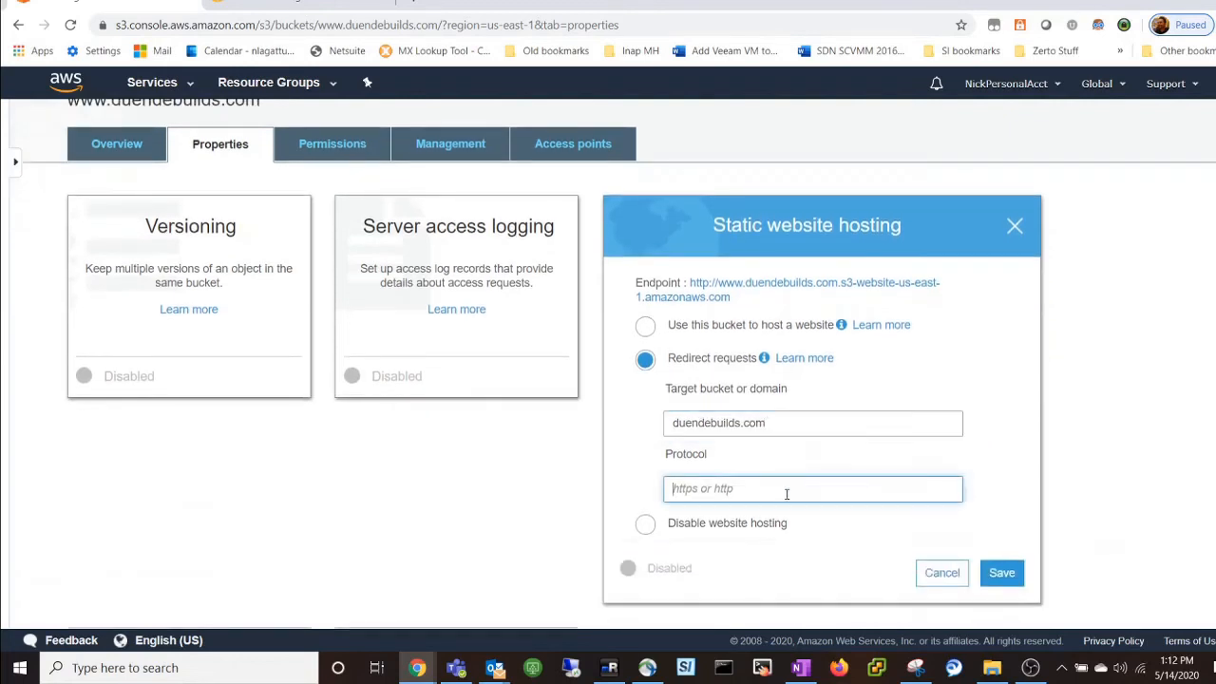
pyautogui.write('http')
pyautogui.click(1001, 573)
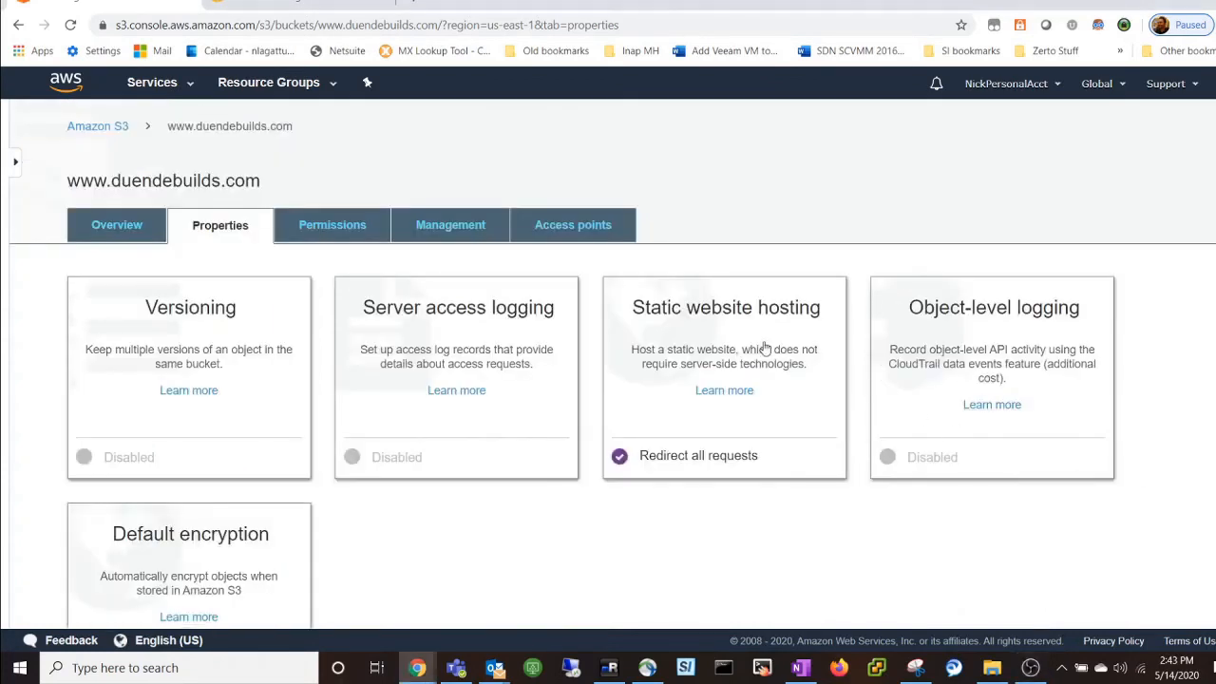
pyautogui.click(765, 349)
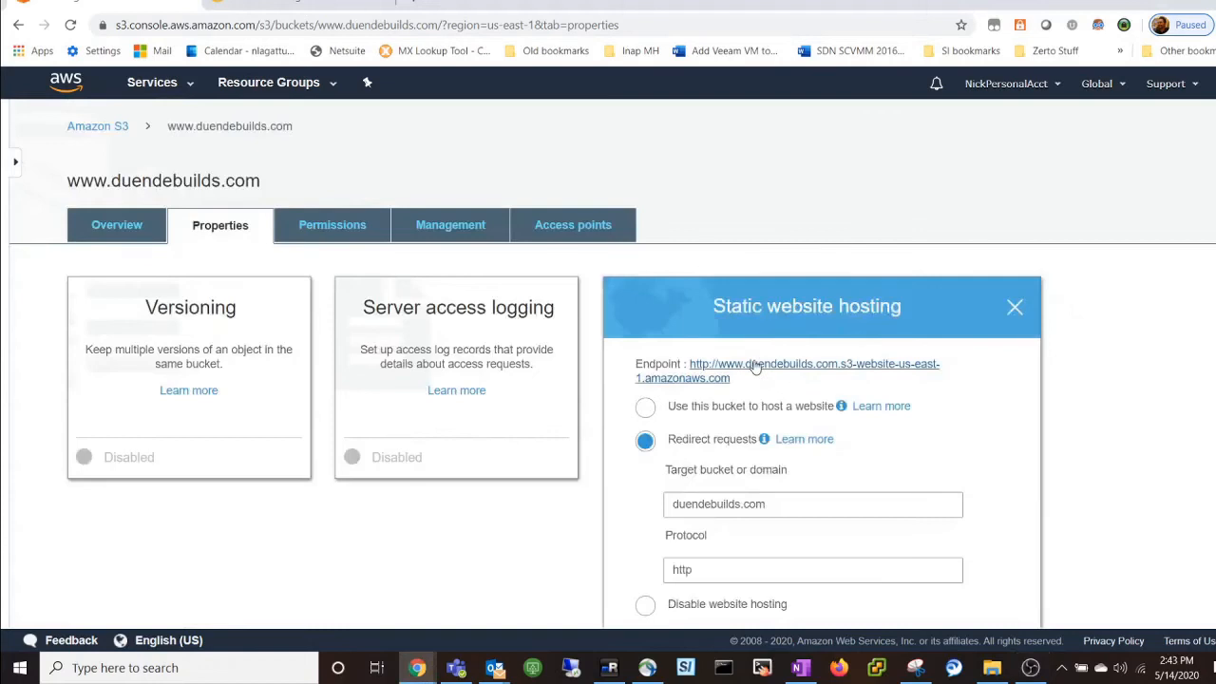
pyautogui.click(755, 368)
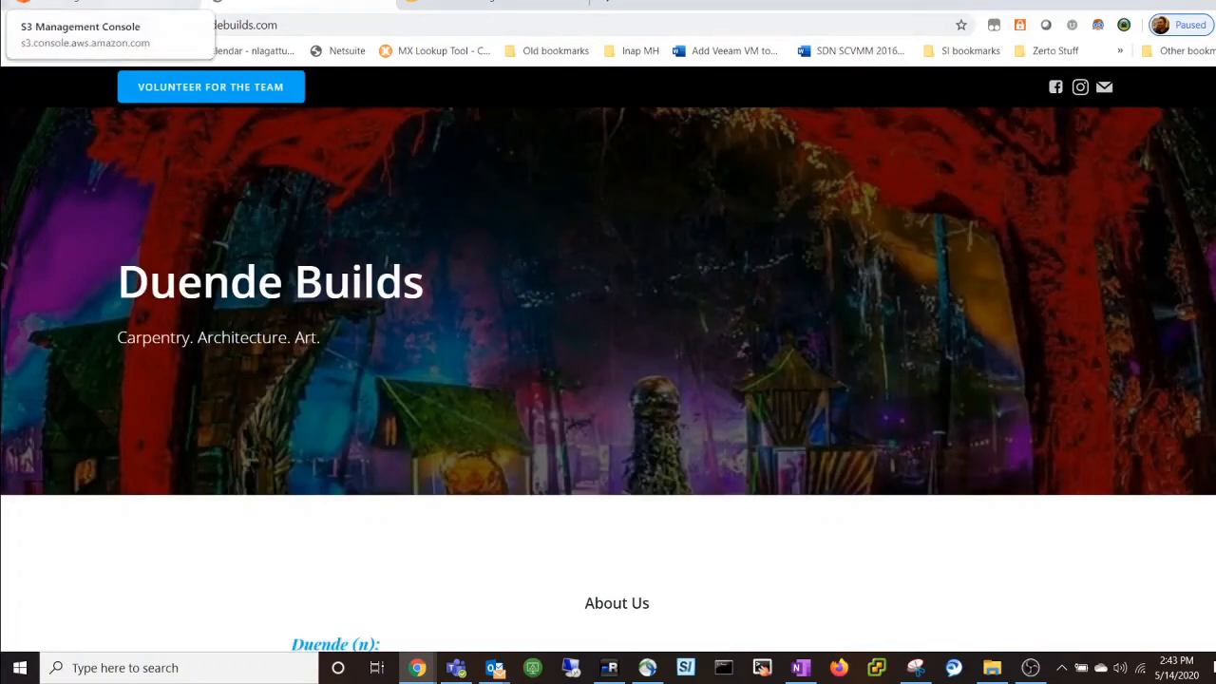
pyautogui.click(33, 4)
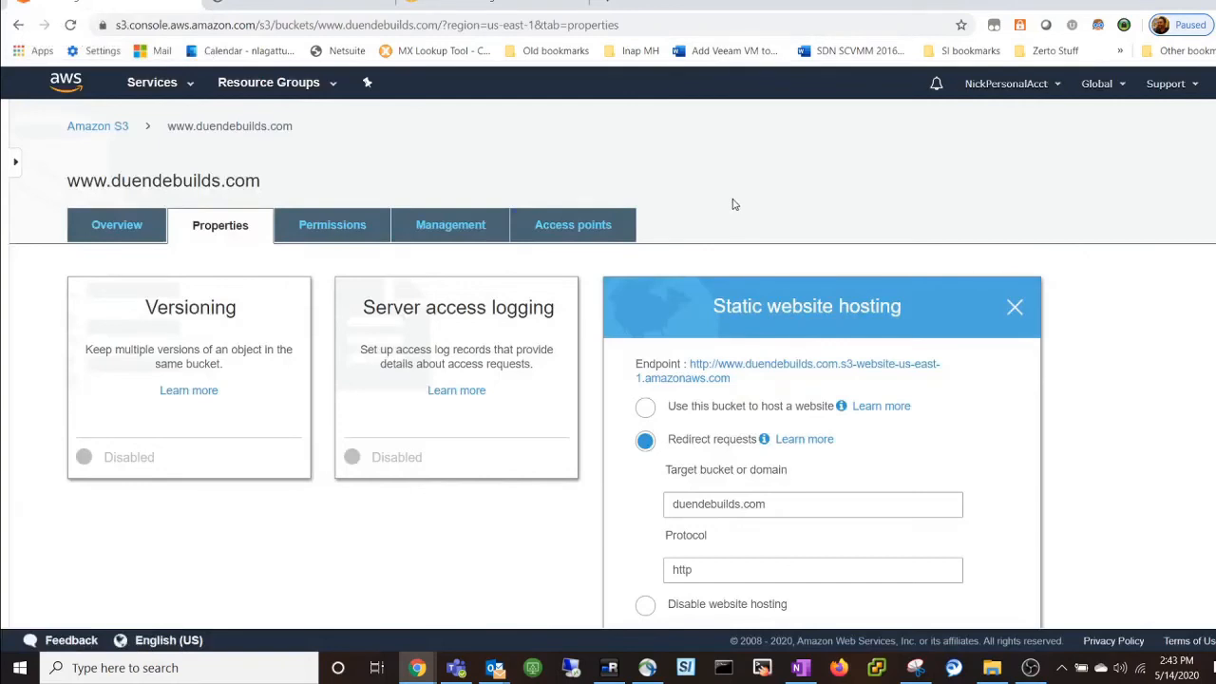
# Step: Open the record sets of the duendebuilds.com hosted zone in Route 53
pyautogui.click(152, 85)
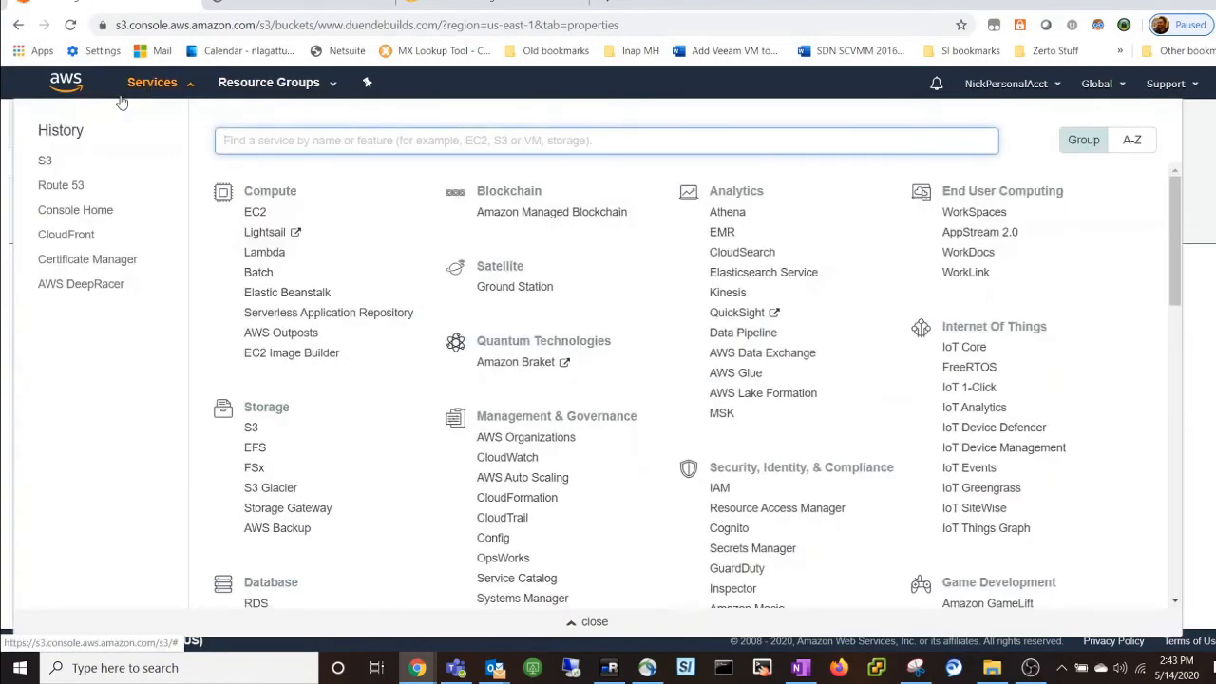
pyautogui.click(76, 187)
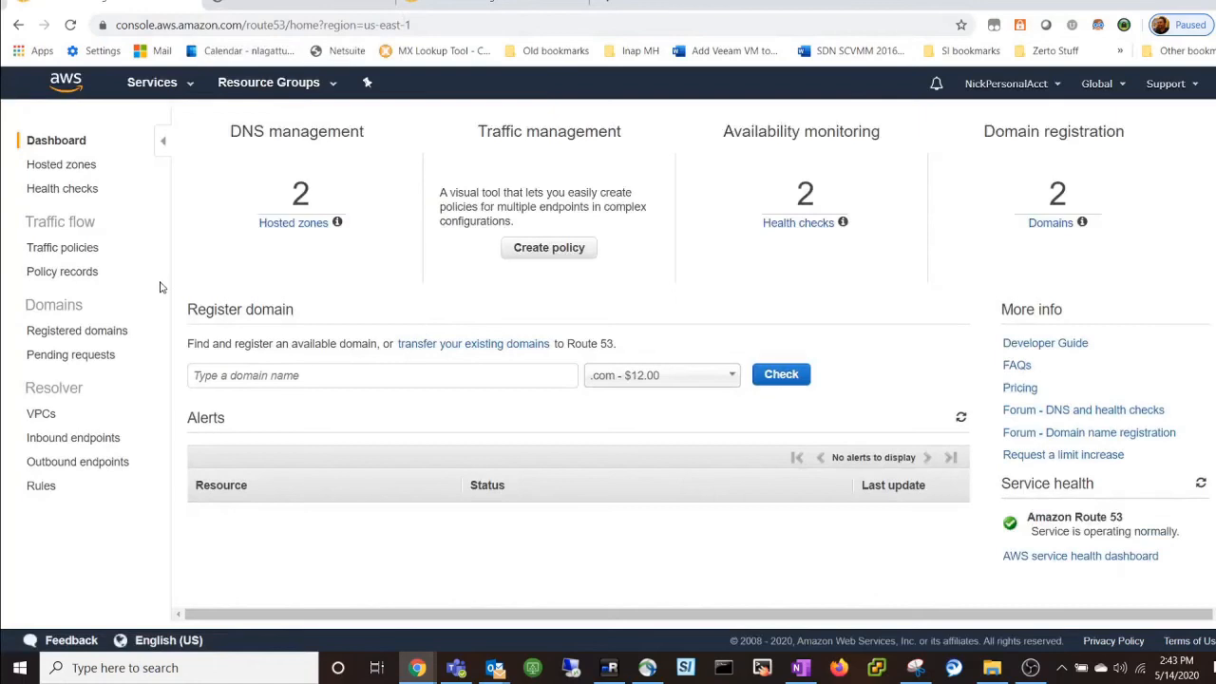
pyautogui.click(95, 165)
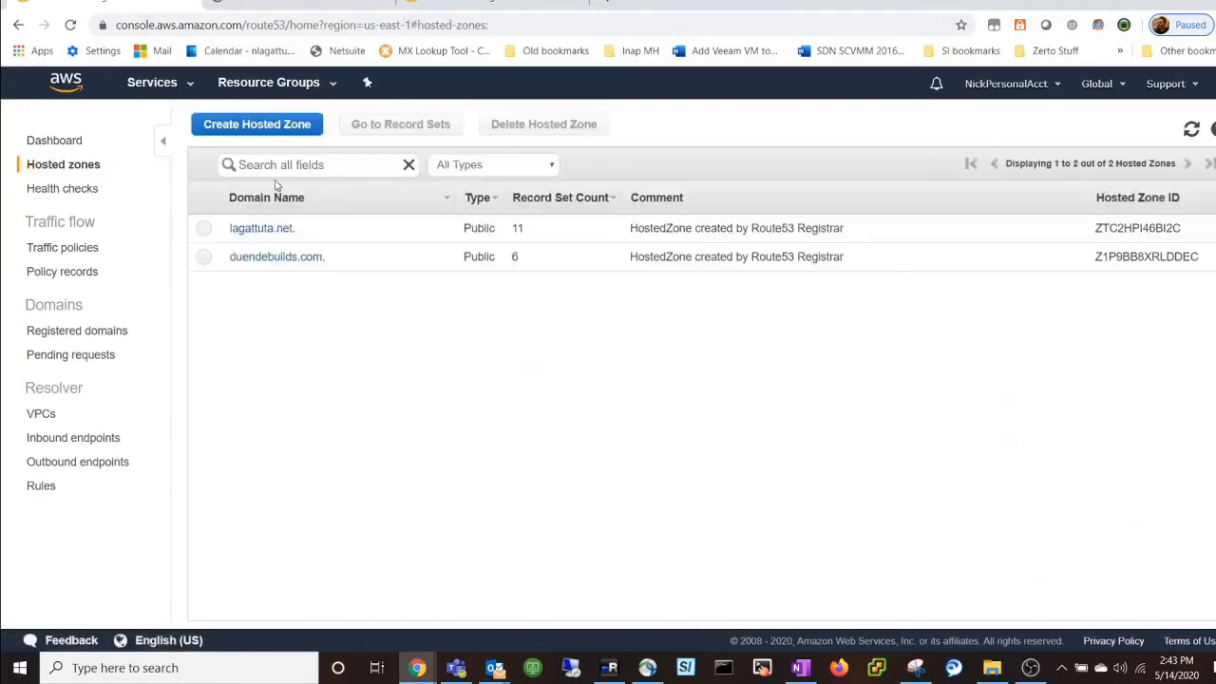
pyautogui.click(280, 260)
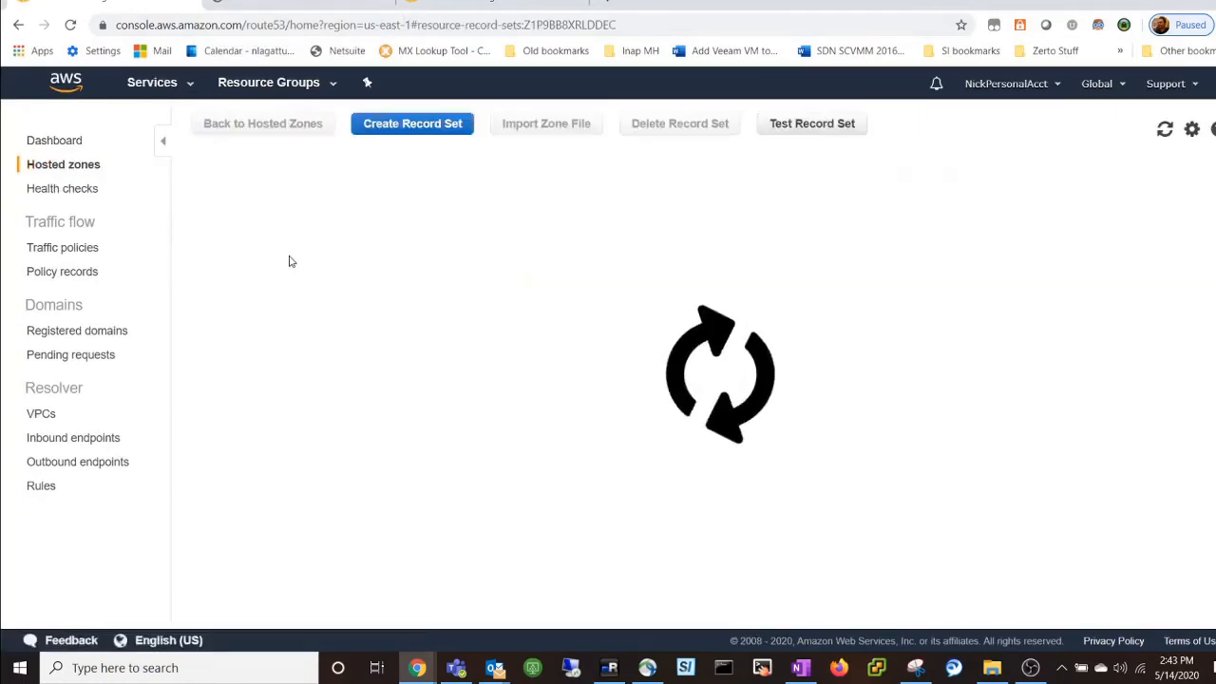
pyautogui.moveTo(439, 614); pyautogui.dragTo(270, 608)
pyautogui.click(204, 422)
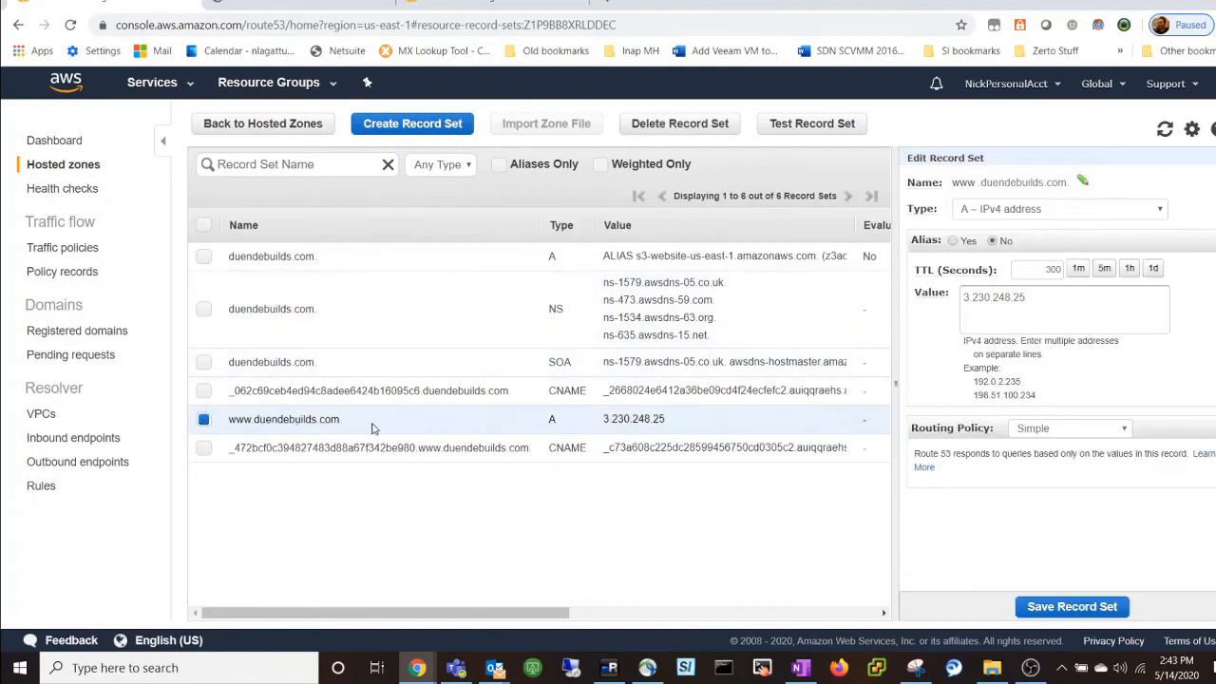
pyautogui.click(954, 242)
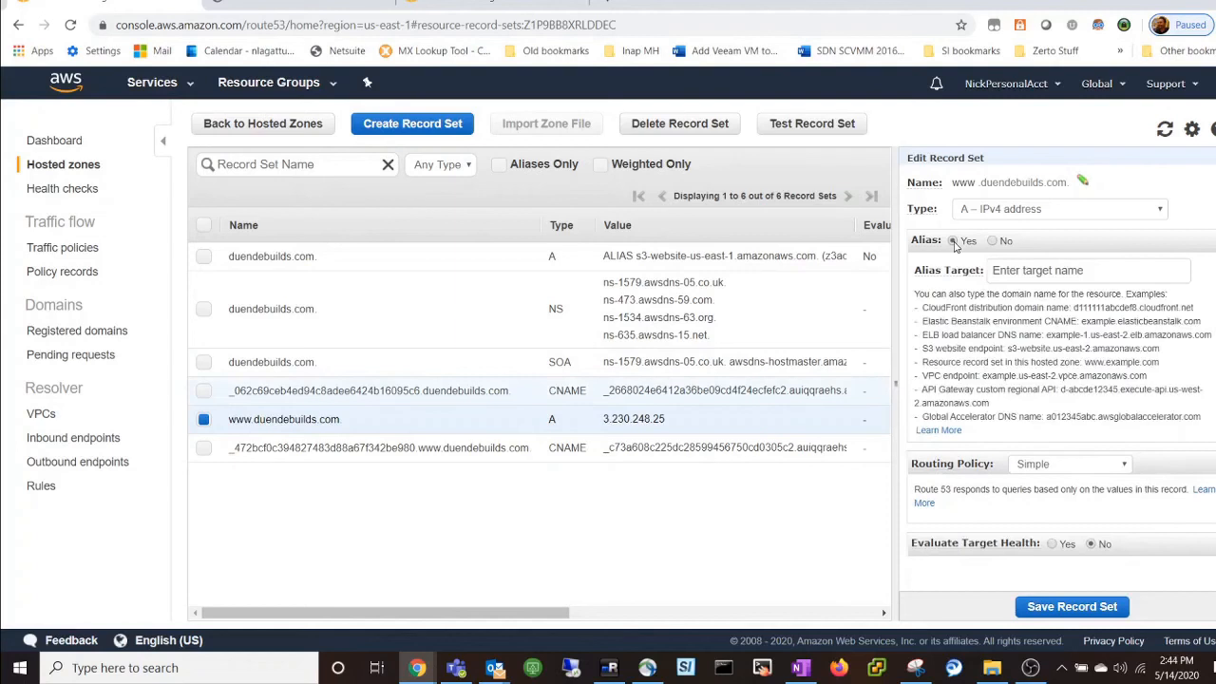
pyautogui.click(1026, 271)
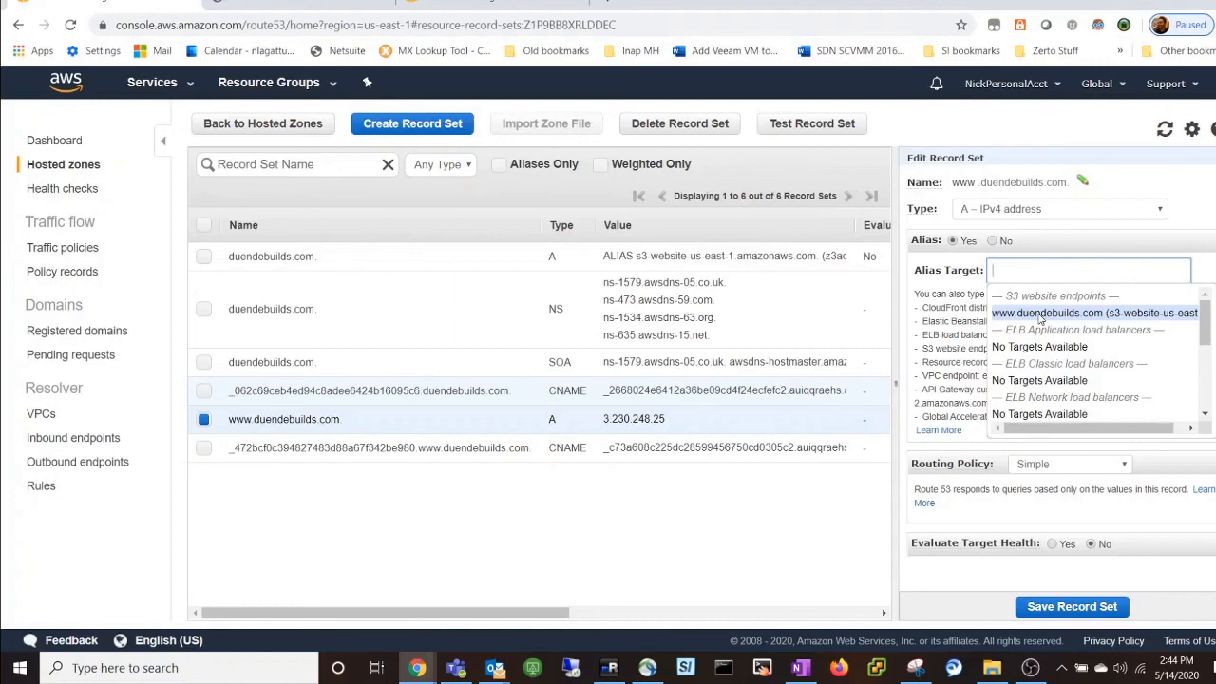
pyautogui.click(1040, 316)
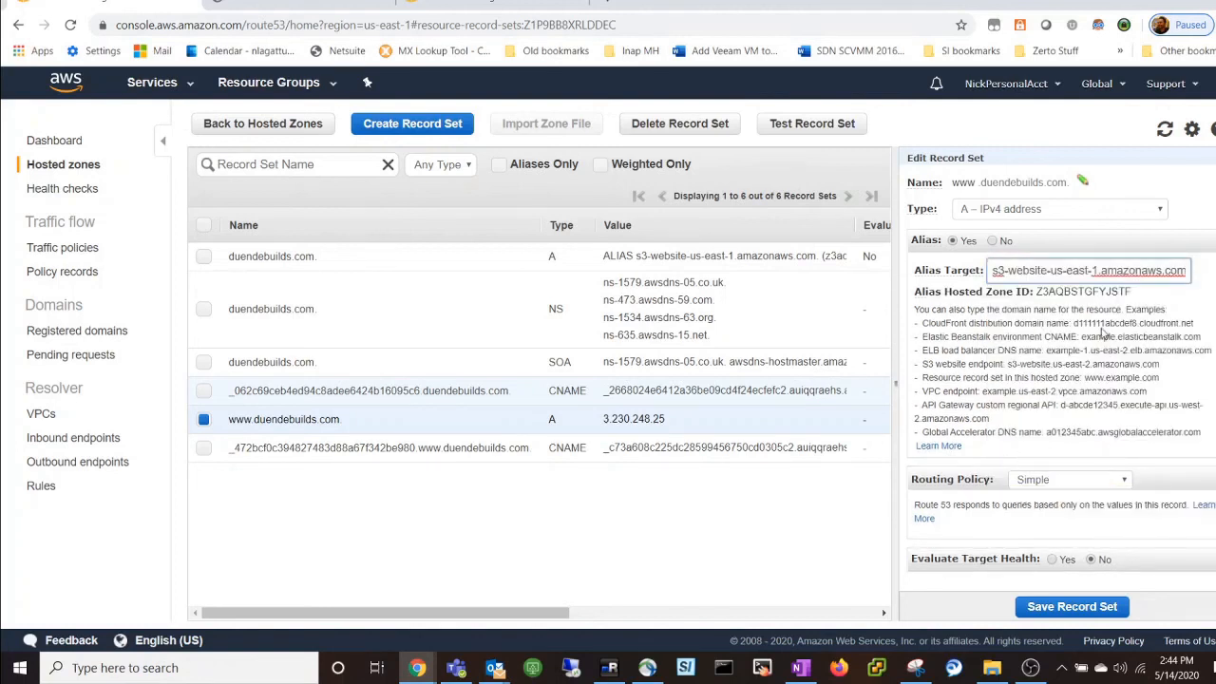
pyautogui.click(1053, 607)
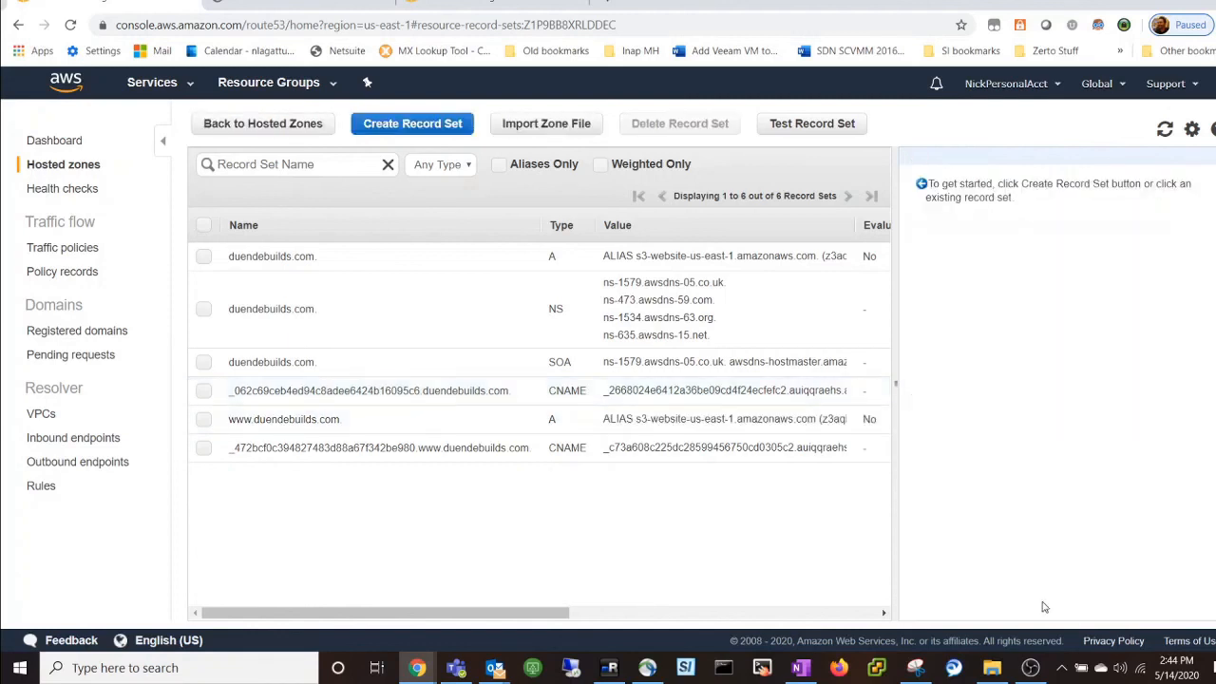